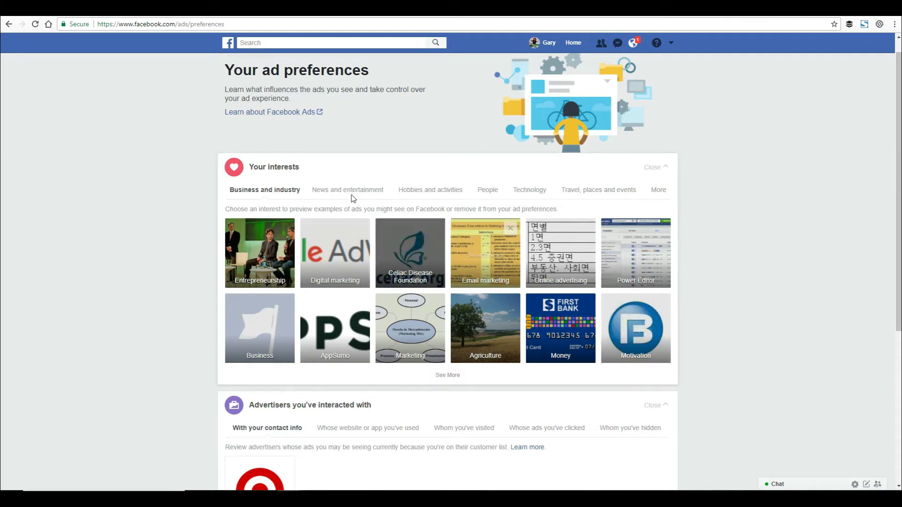
Remove the Motivation tile from Your interests in Facebook's ad preferences
click(197, 28)
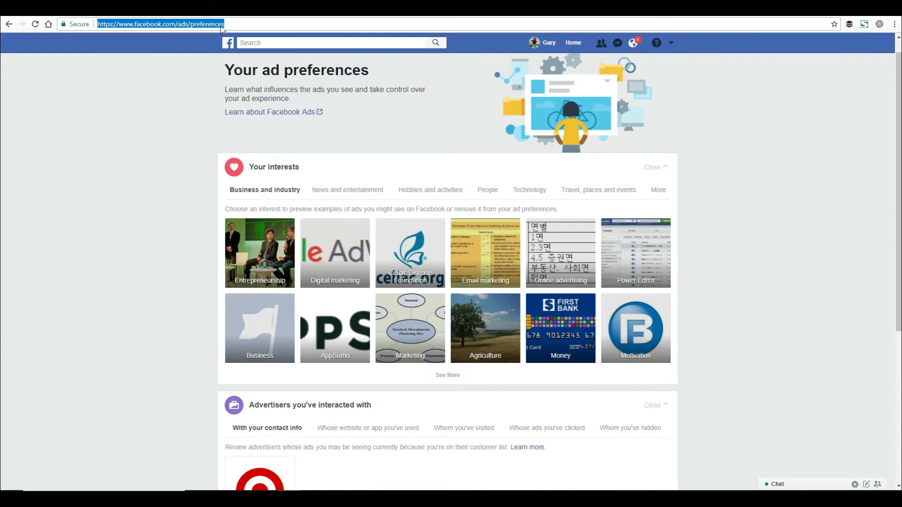
click(188, 115)
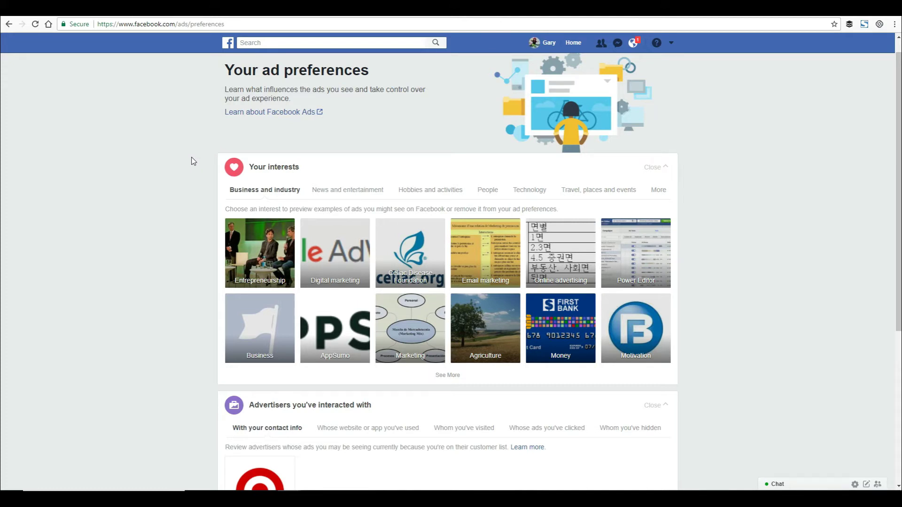
scroll(191, 161, down, 2)
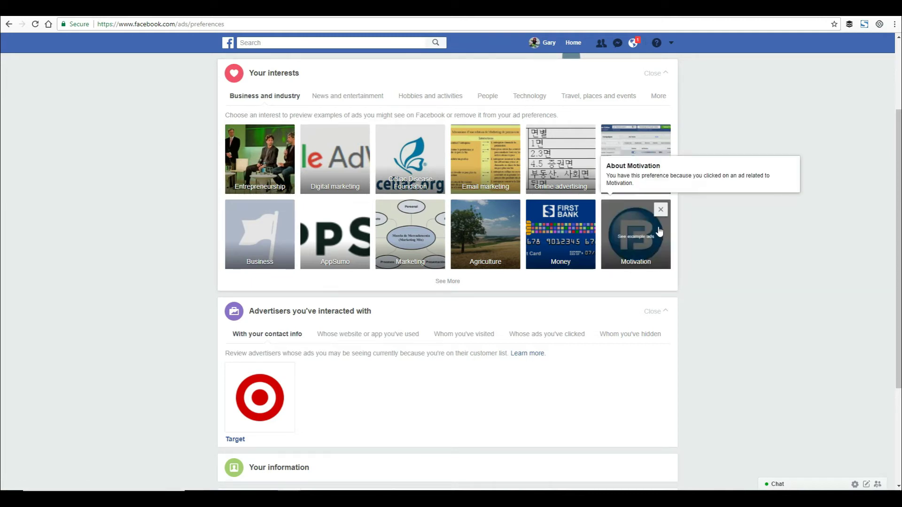
click(662, 210)
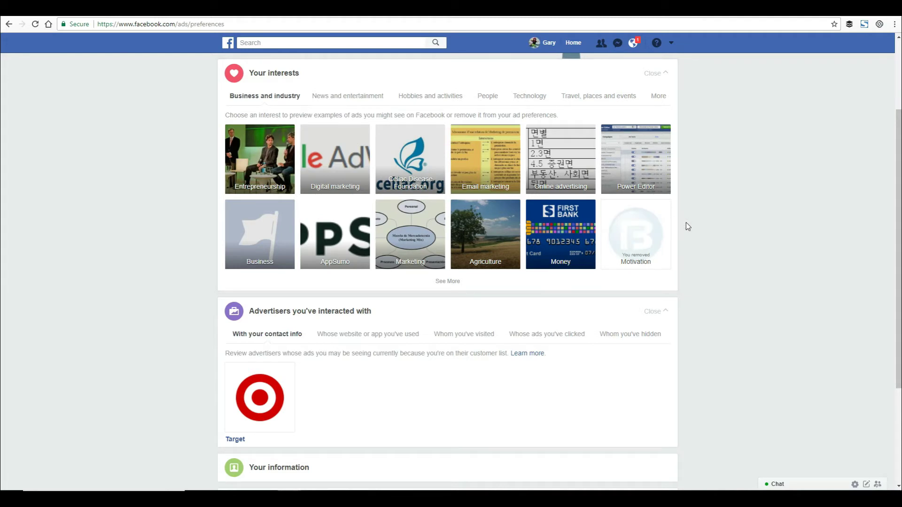
click(364, 98)
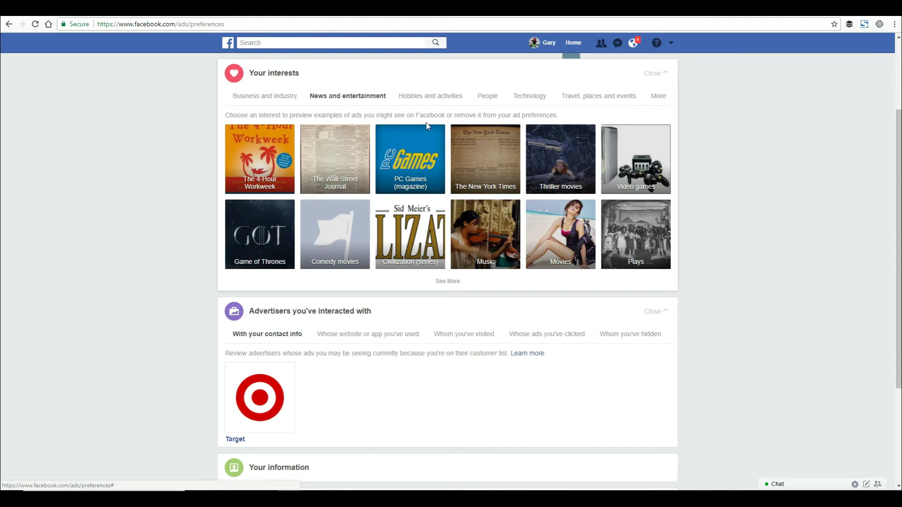
mouse_move(424, 226)
click(430, 97)
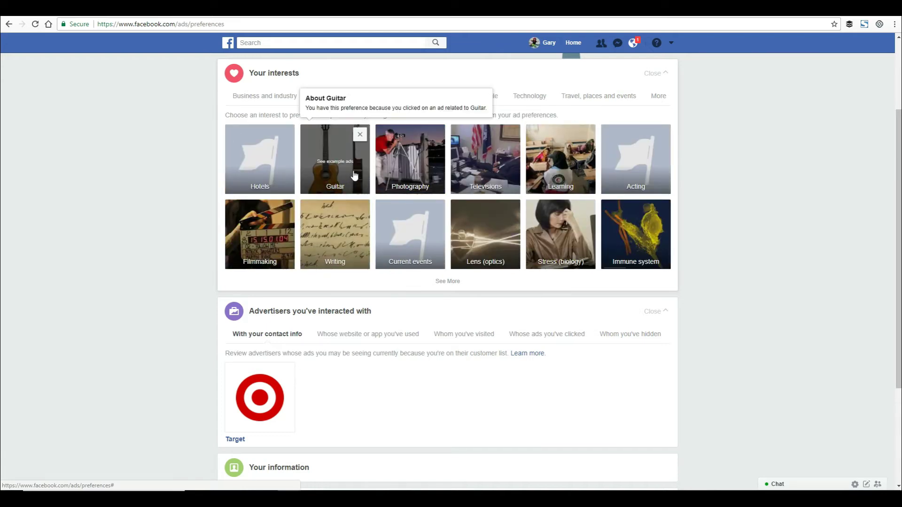
mouse_move(489, 150)
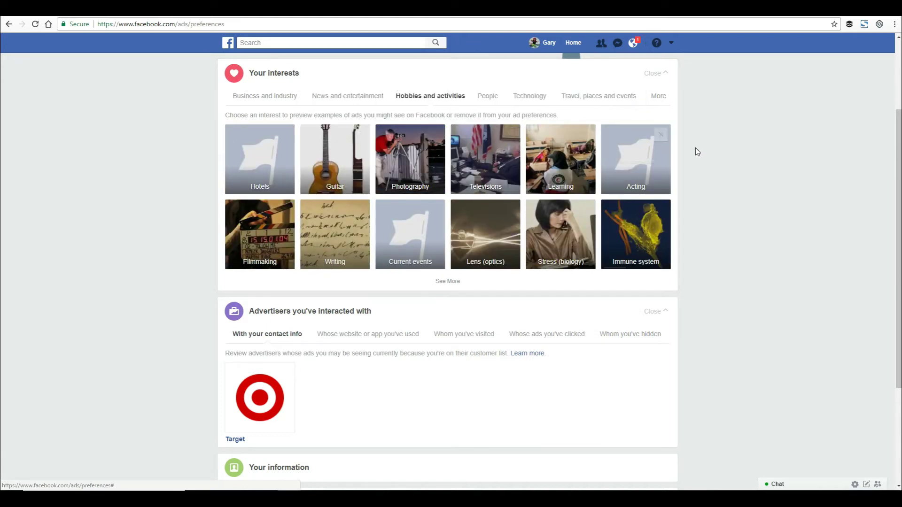
click(446, 282)
mouse_move(422, 269)
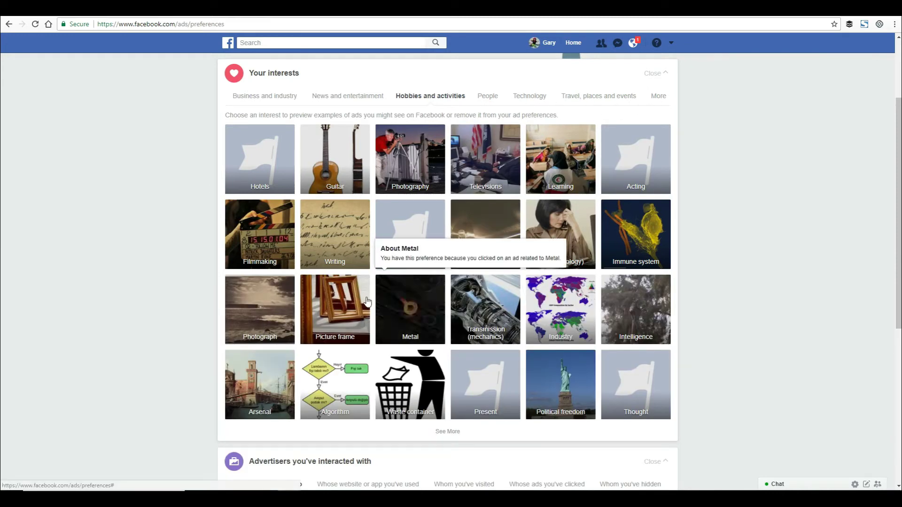
mouse_move(227, 286)
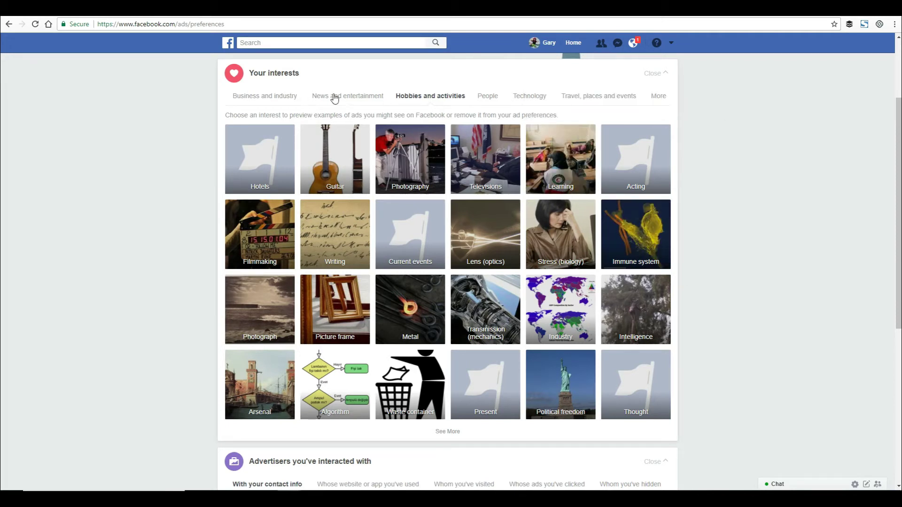
click(264, 97)
click(331, 100)
click(402, 96)
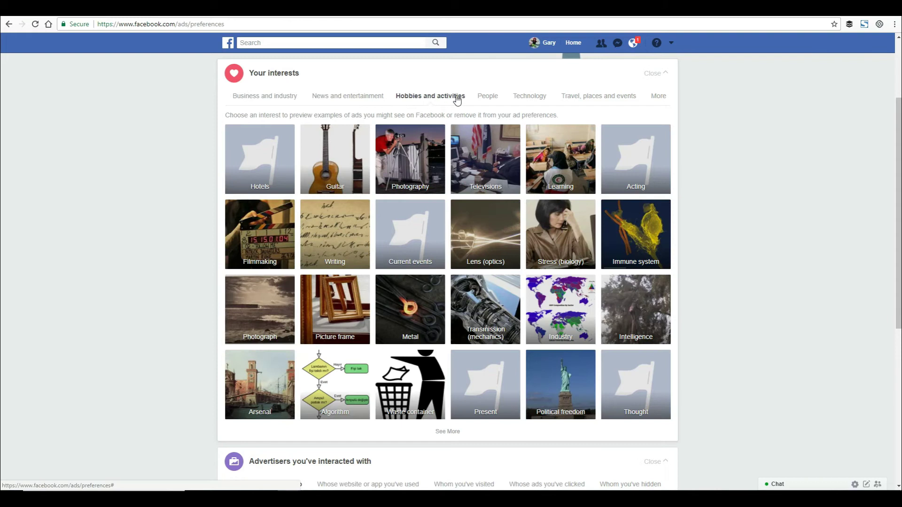
click(488, 98)
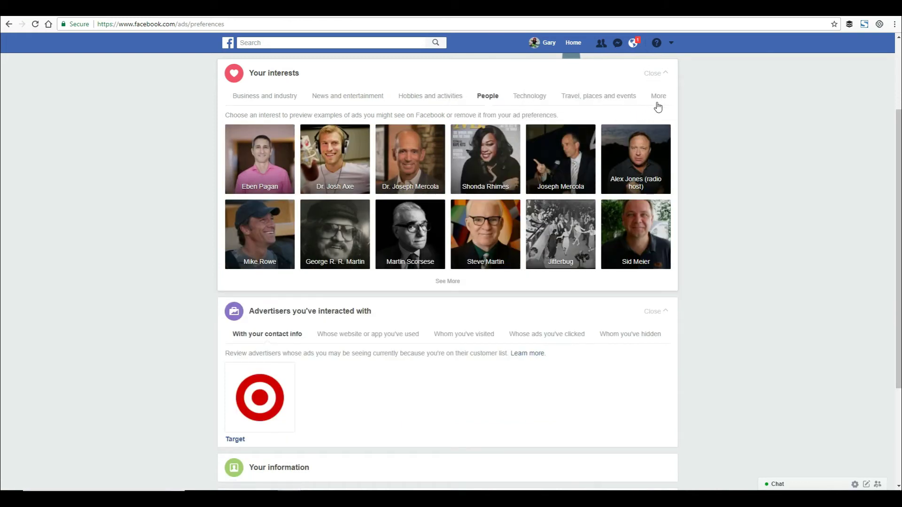
click(358, 98)
click(273, 98)
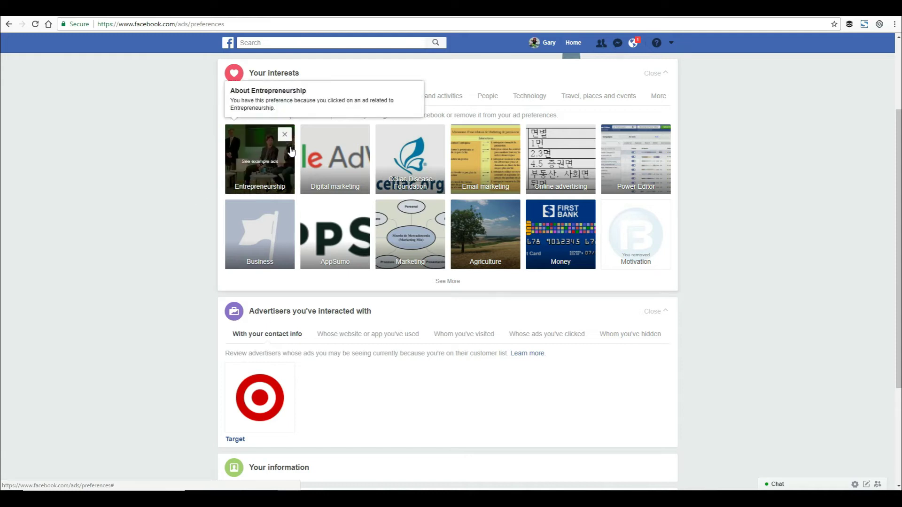
scroll(197, 221, down, 1)
scroll(196, 221, down, 2)
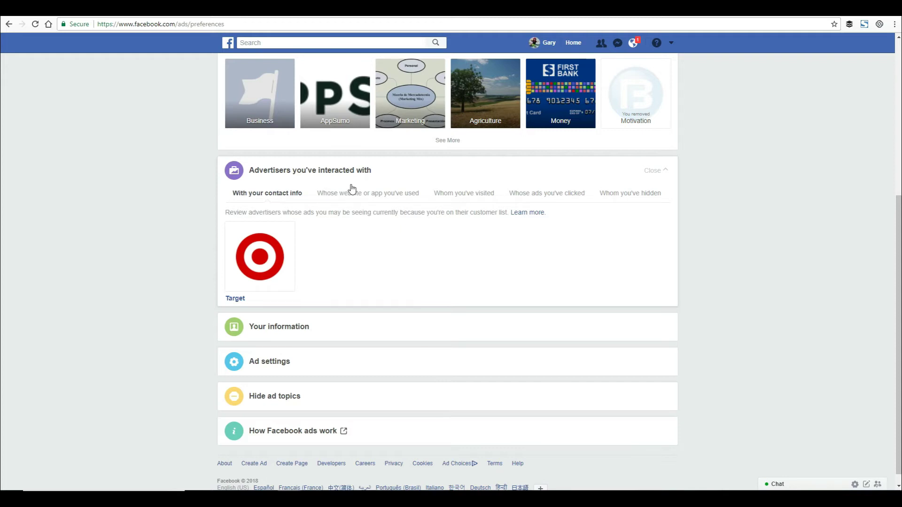
mouse_move(282, 232)
click(348, 196)
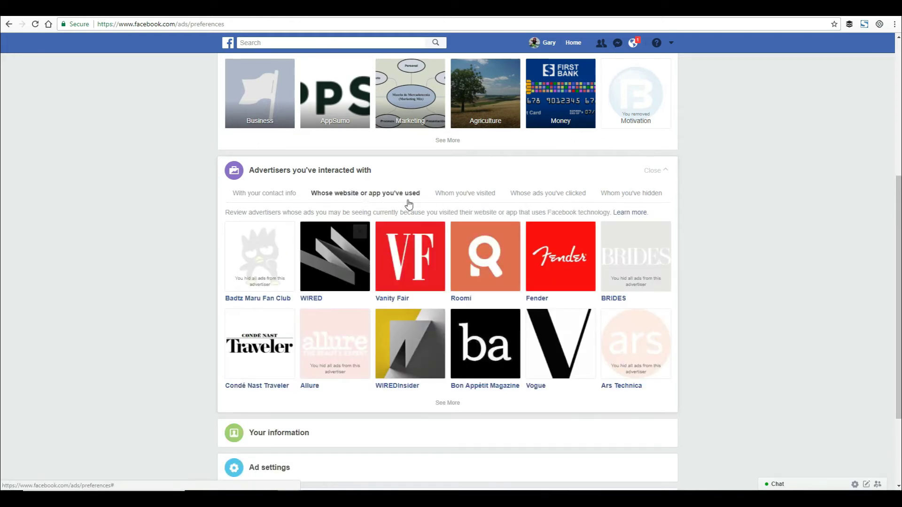
click(447, 194)
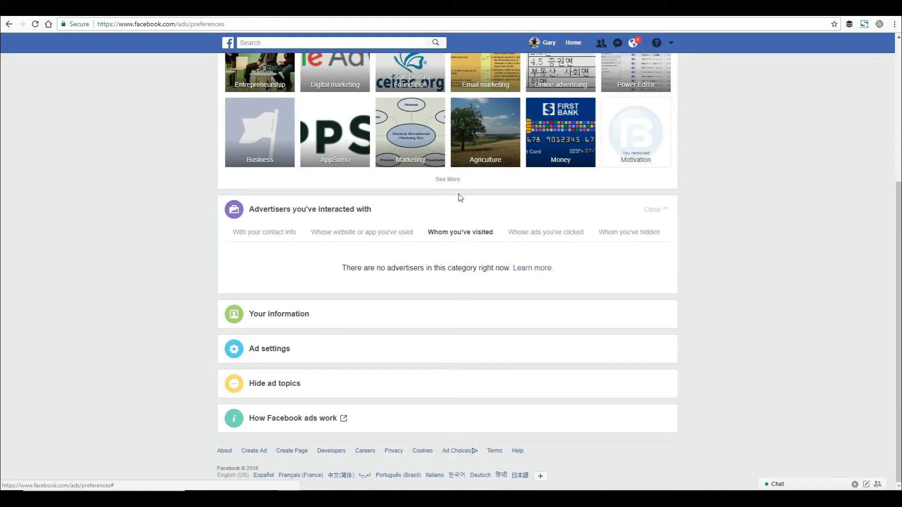
click(530, 236)
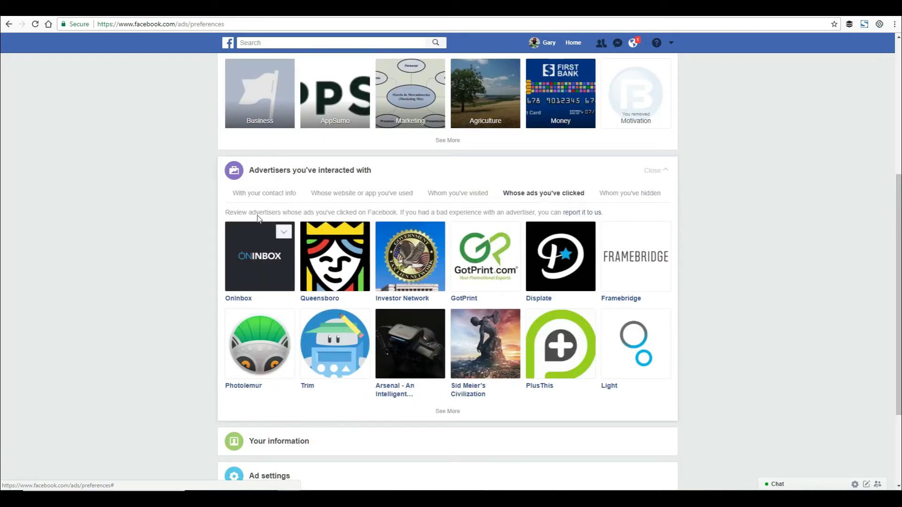
click(255, 195)
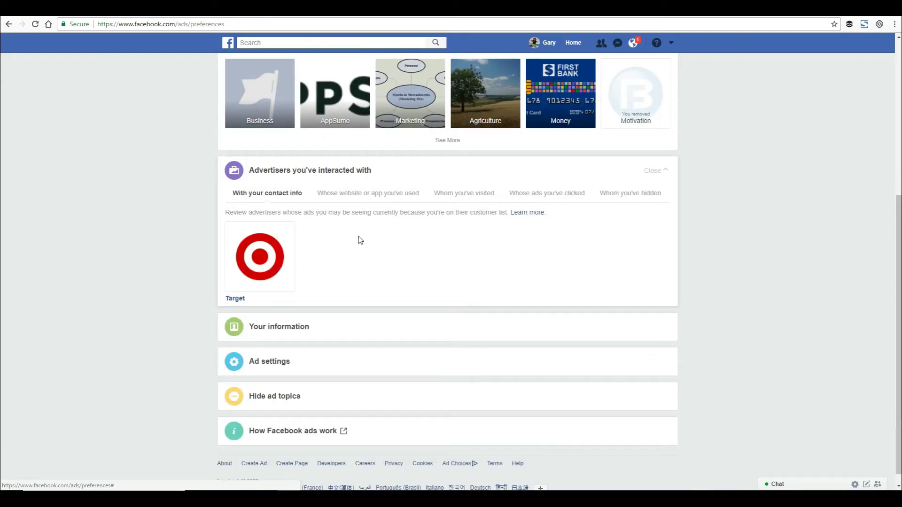
scroll(178, 252, down, 1)
Under Your information, switch off Relationship status, Employer, Job title, Education and Interested in
click(277, 320)
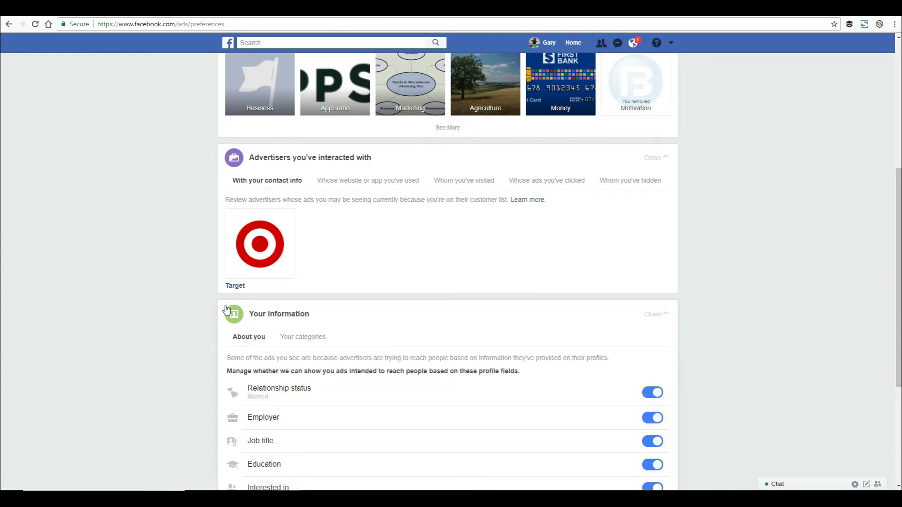
scroll(169, 298, down, 4)
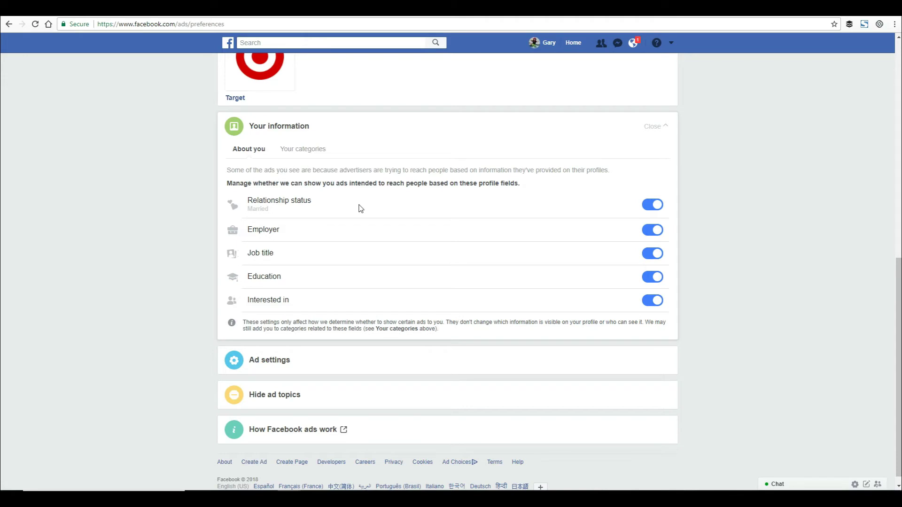
click(653, 207)
click(651, 230)
click(653, 254)
click(653, 277)
click(657, 304)
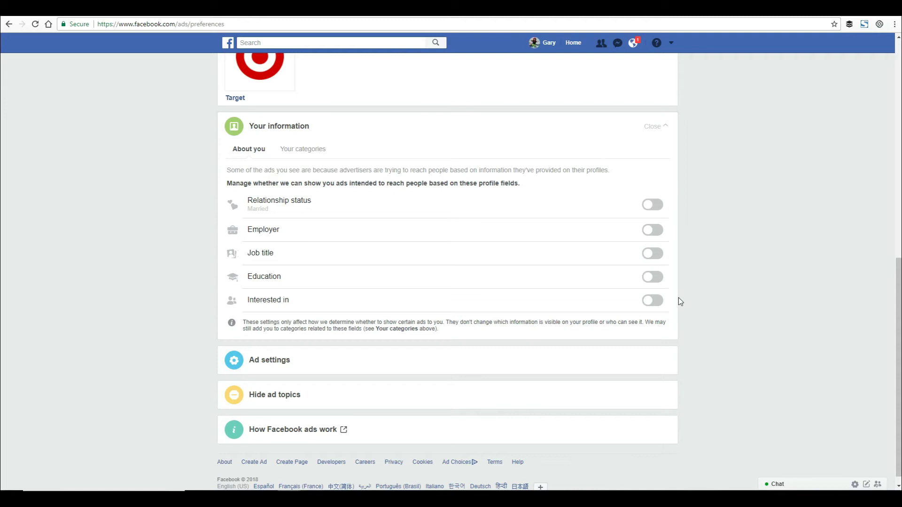
scroll(319, 218, down, 1)
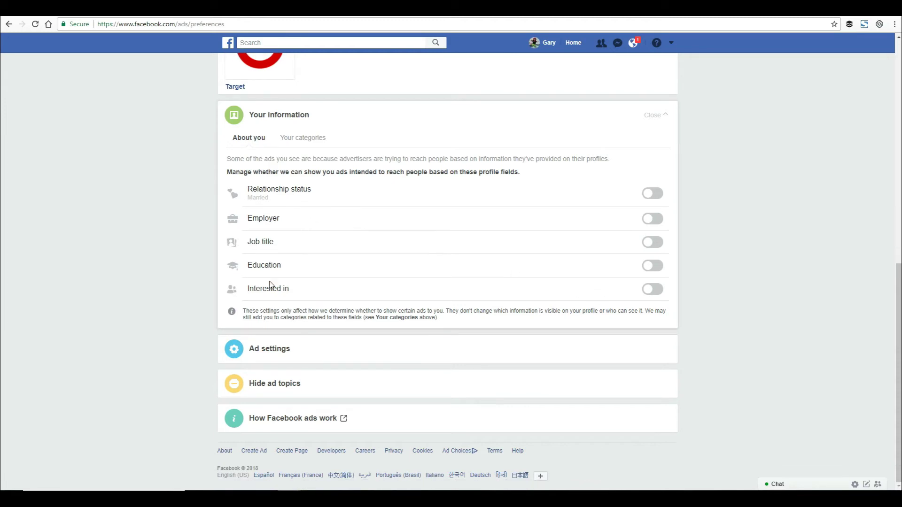
In Ad settings, set 'Ads based on your use of websites and apps' to On
click(294, 347)
scroll(389, 346, down, 3)
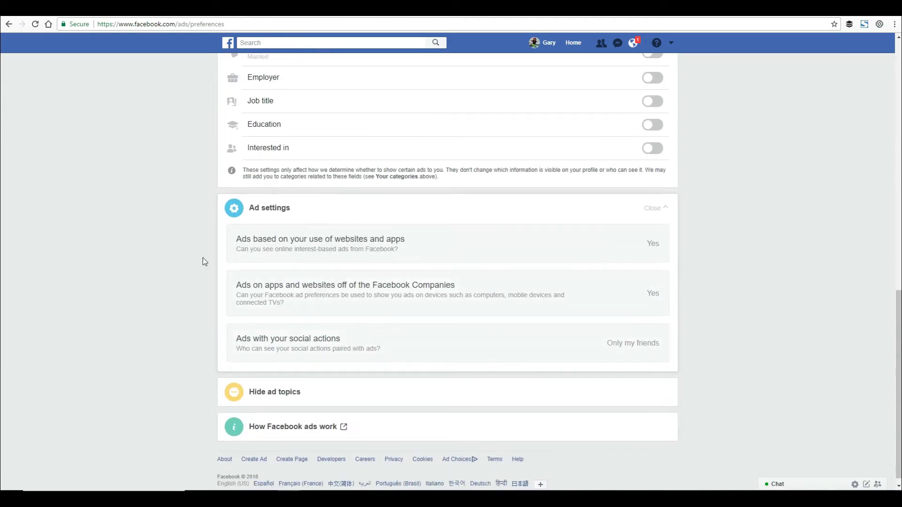
scroll(165, 251, down, 1)
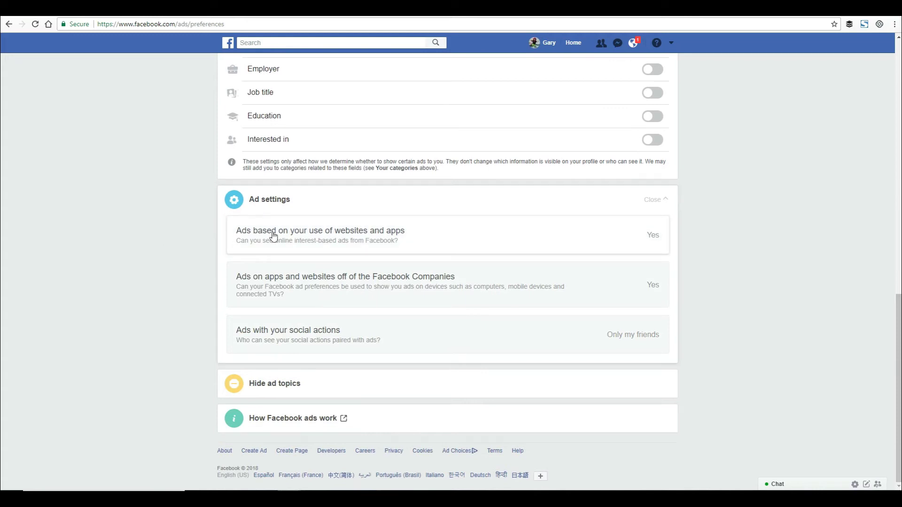
click(466, 239)
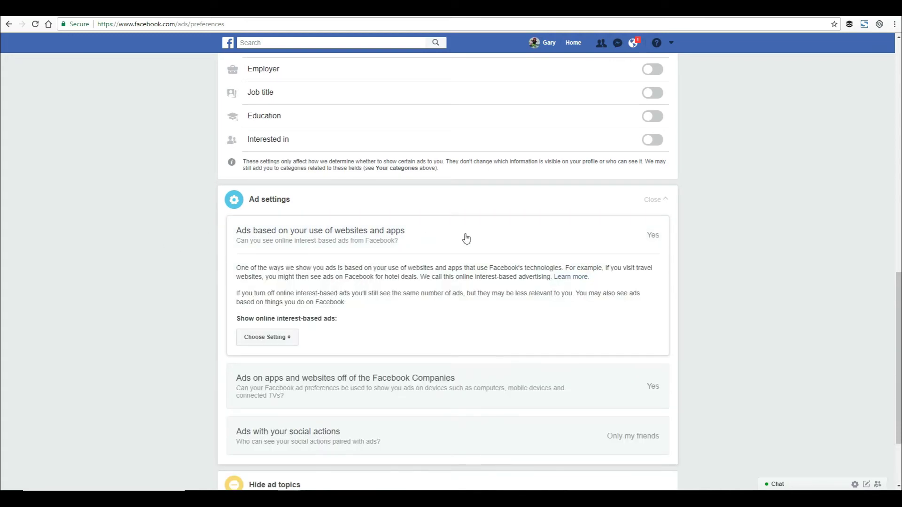
click(290, 341)
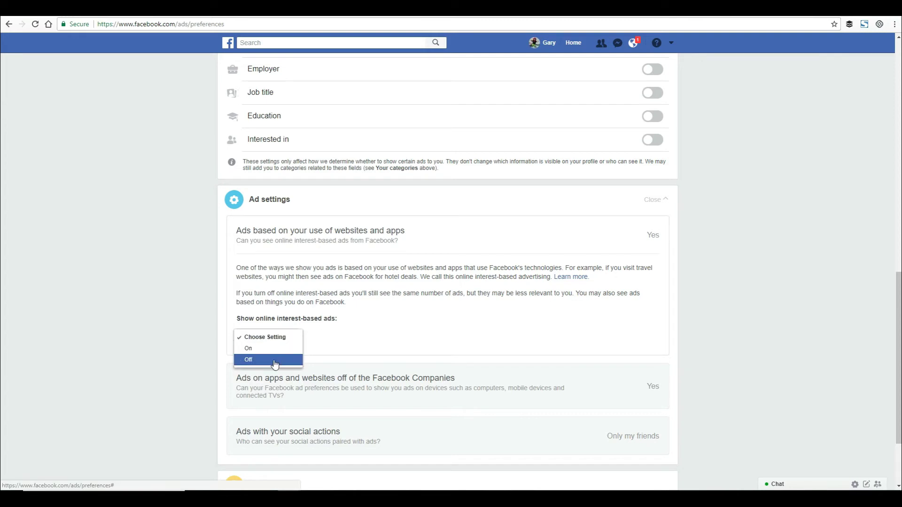
click(275, 349)
Expand the details for off-Facebook ads and ads with your social actions
scroll(251, 323, down, 2)
click(374, 292)
scroll(374, 292, down, 3)
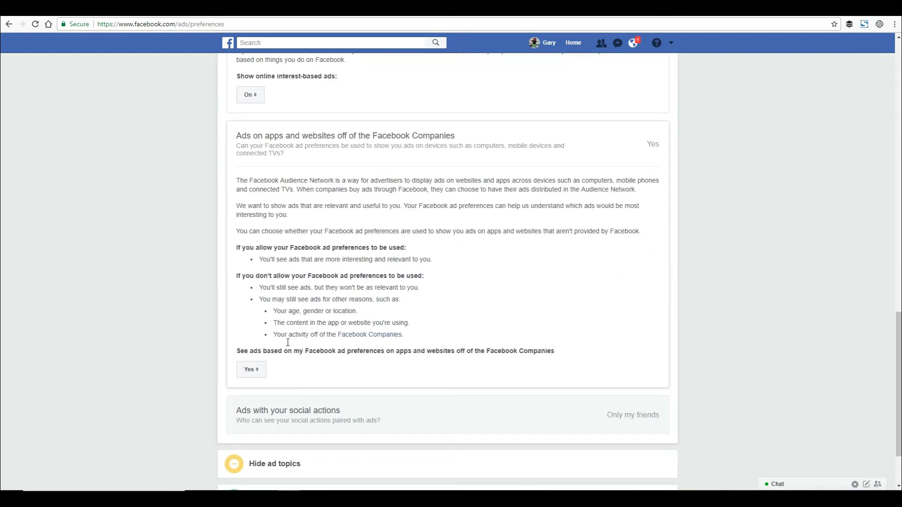
scroll(401, 312, down, 2)
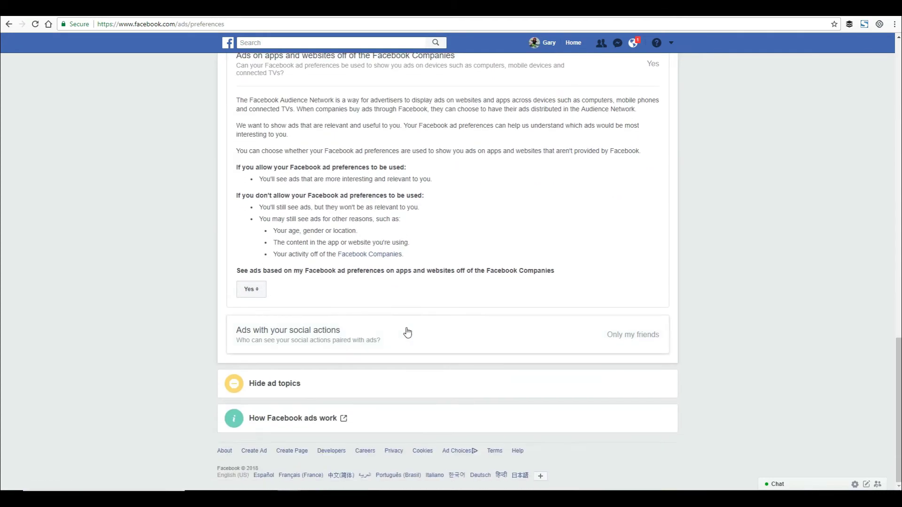
click(407, 332)
scroll(356, 339, down, 4)
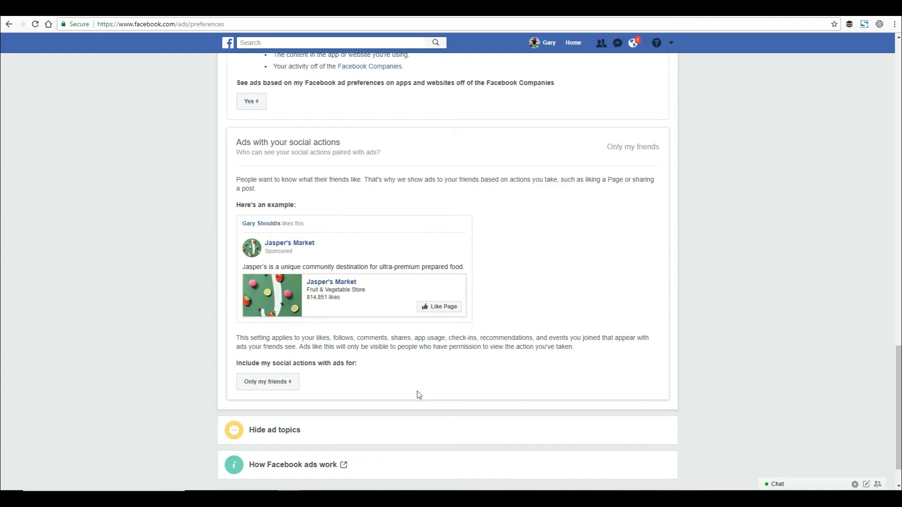
Set 'Include my social actions' with ads to No One
scroll(310, 350, down, 1)
click(287, 338)
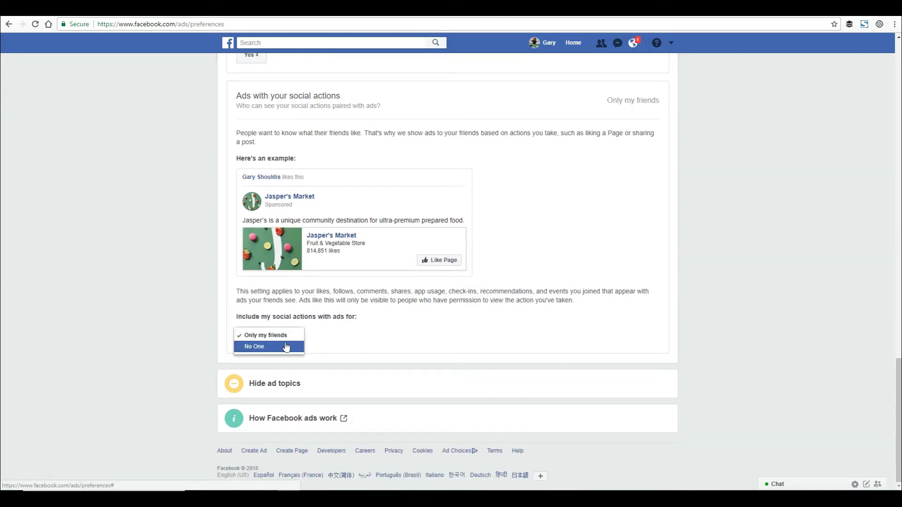
click(283, 346)
Expand Hide ad topics and view the Parenting and Pets topic options
click(371, 382)
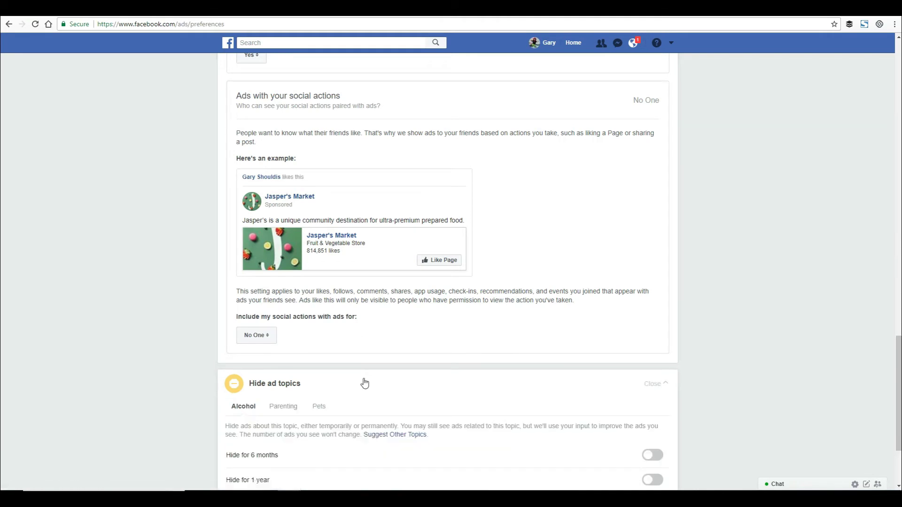
scroll(394, 379, down, 3)
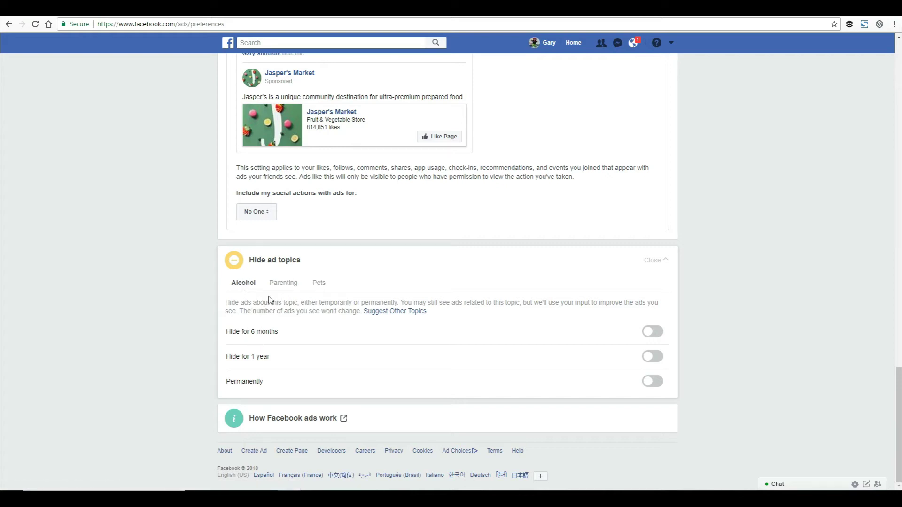
click(278, 288)
click(314, 289)
click(248, 288)
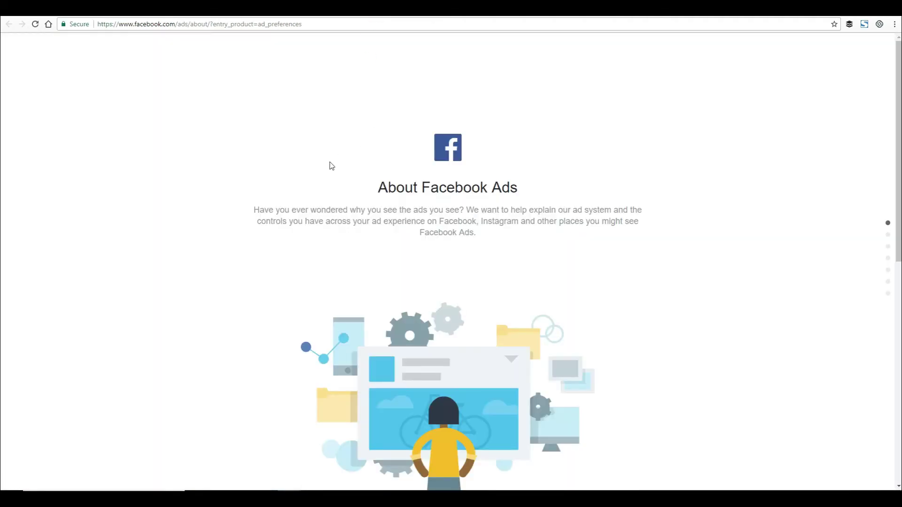
scroll(328, 165, down, 5)
scroll(330, 165, up, 5)
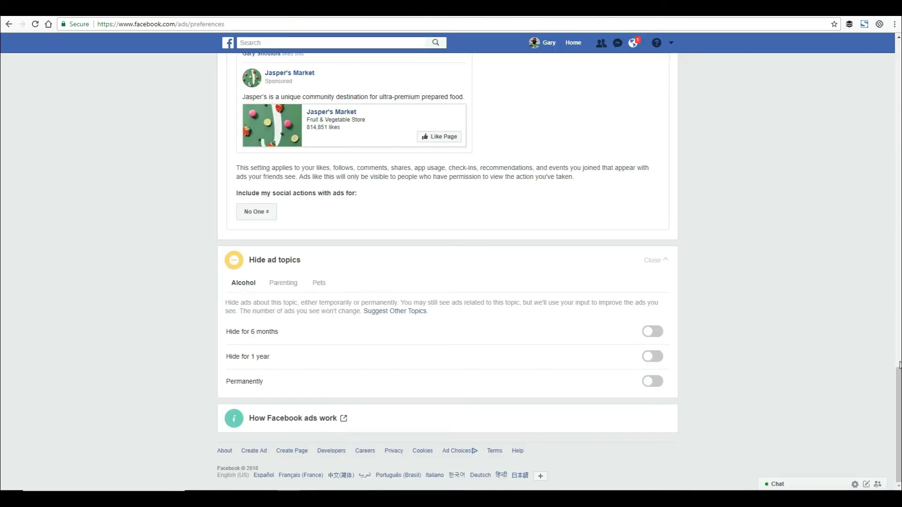
drag(899, 364, 899, 43)
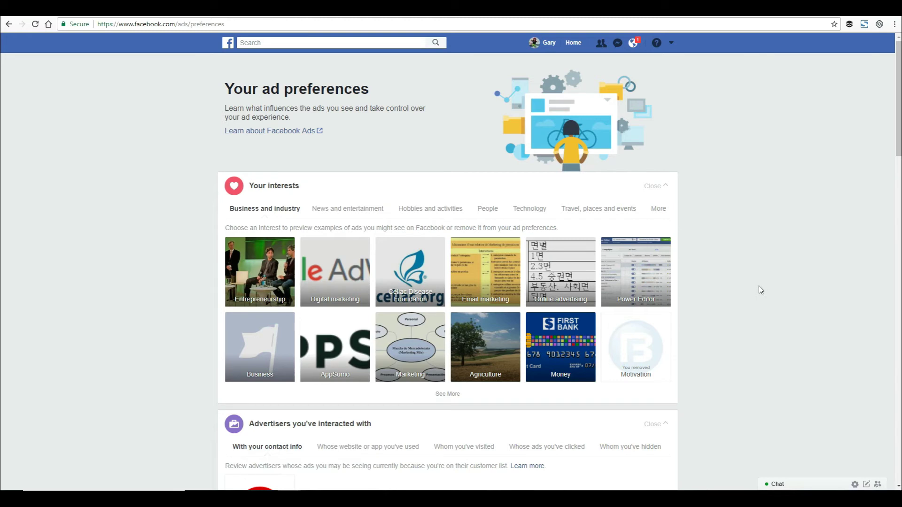
scroll(759, 286, down, 1)
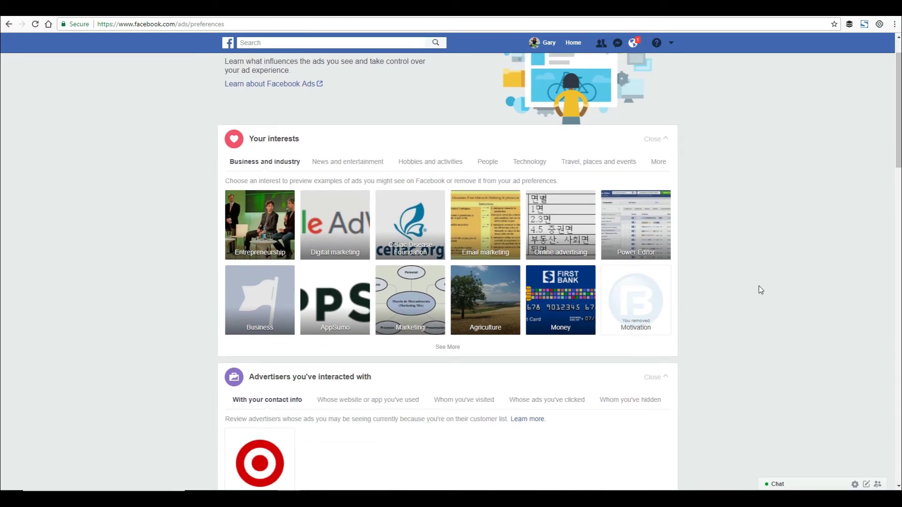
scroll(758, 286, up, 1)
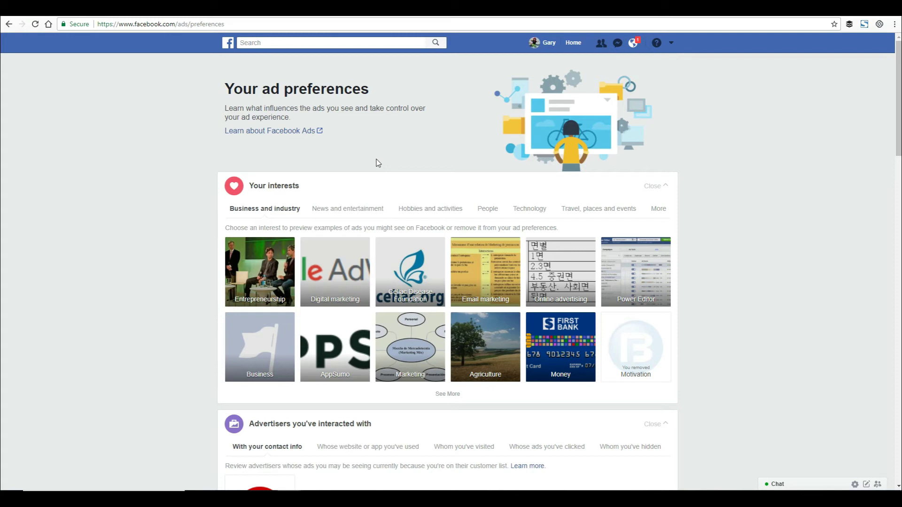
click(418, 17)
scroll(196, 341, down, 3)
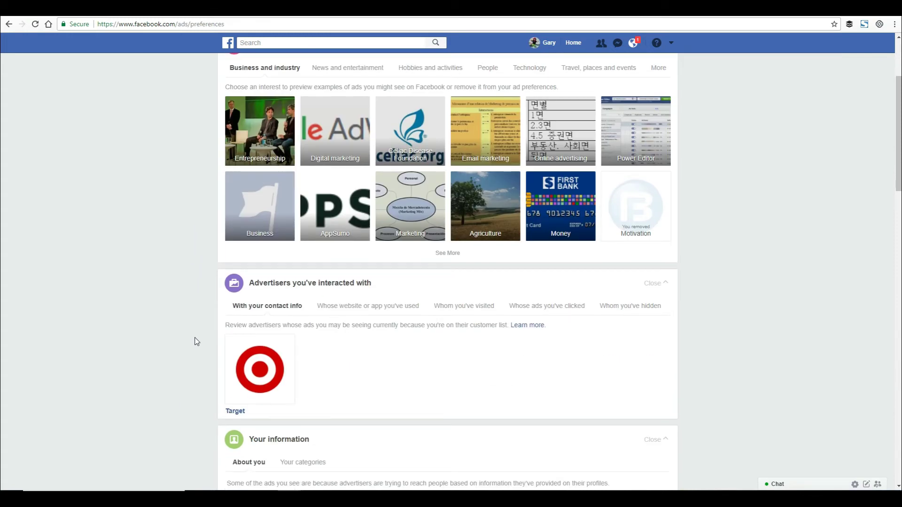
scroll(196, 341, up, 3)
scroll(197, 342, down, 2)
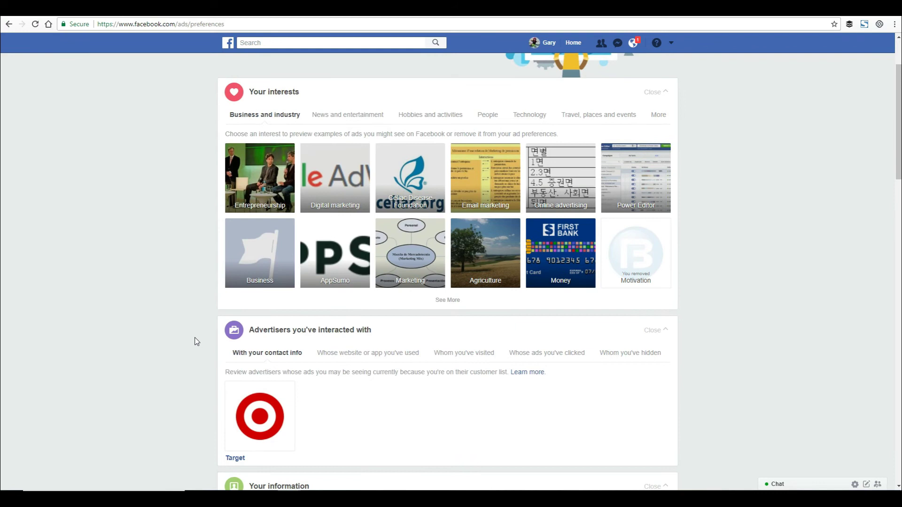
scroll(196, 342, up, 2)
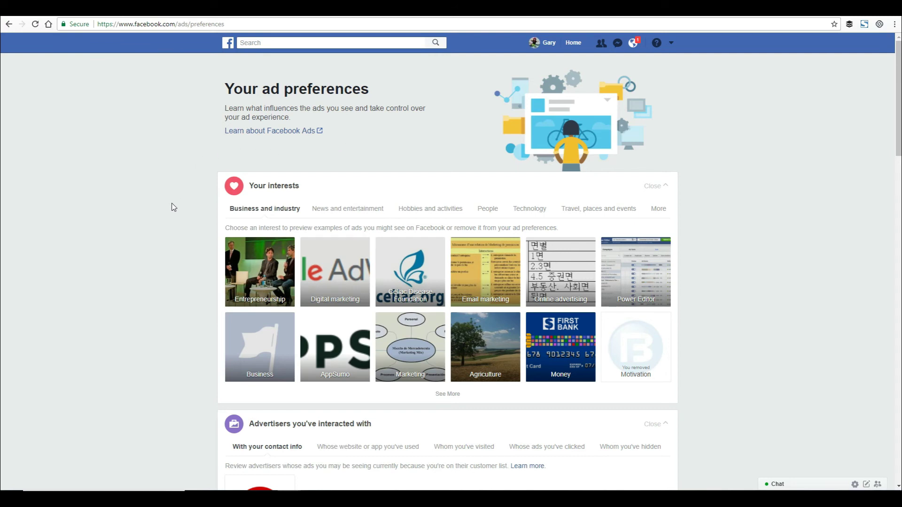
scroll(174, 207, down, 9)
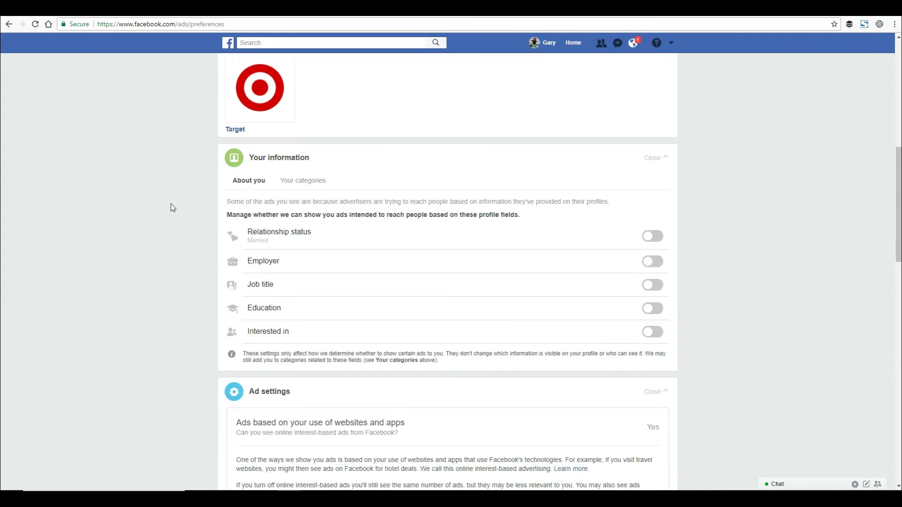
scroll(173, 207, up, 9)
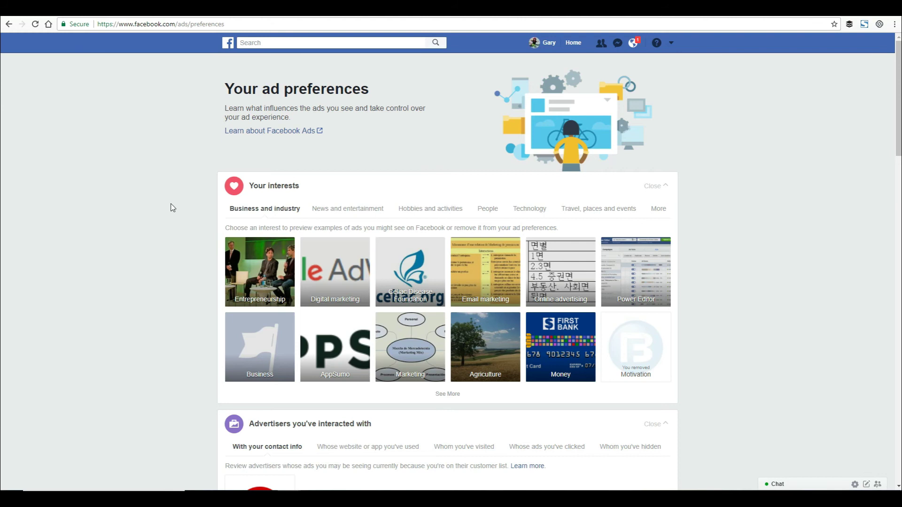
scroll(172, 219, down, 9)
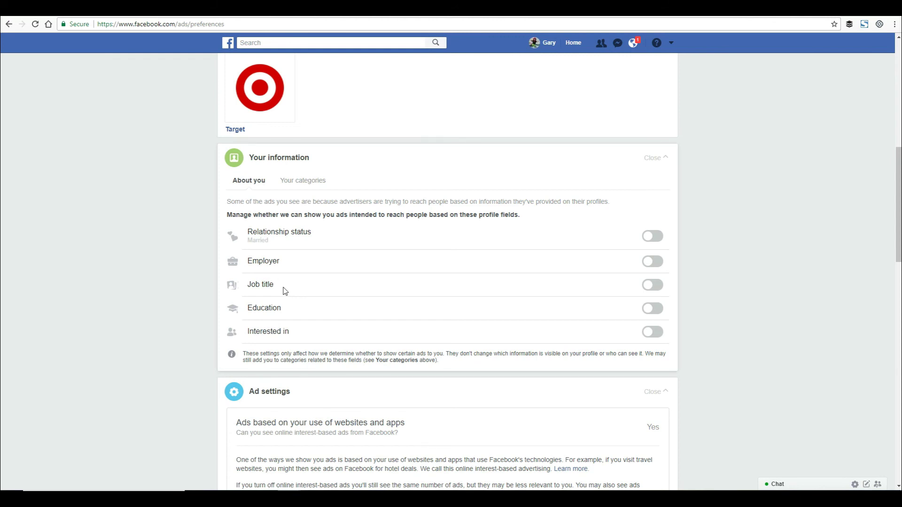
scroll(233, 282, up, 2)
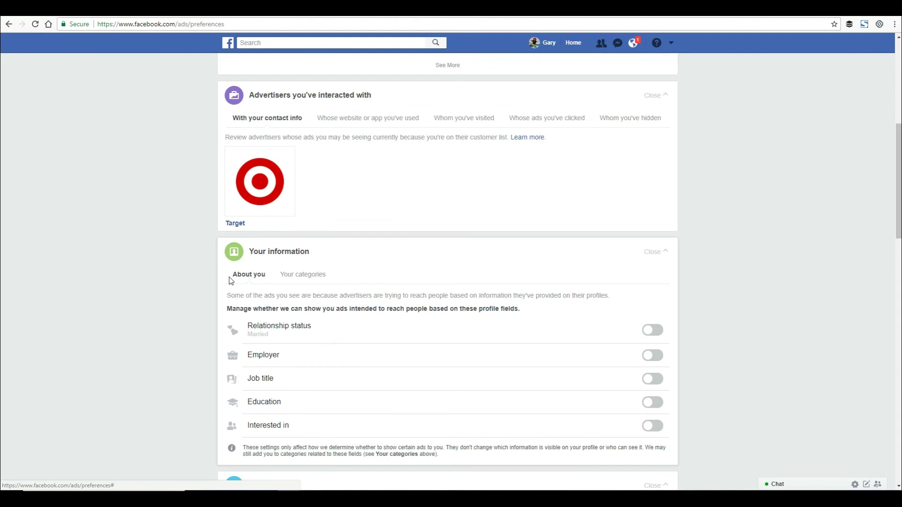
scroll(220, 283, up, 2)
scroll(218, 284, up, 1)
scroll(218, 285, up, 1)
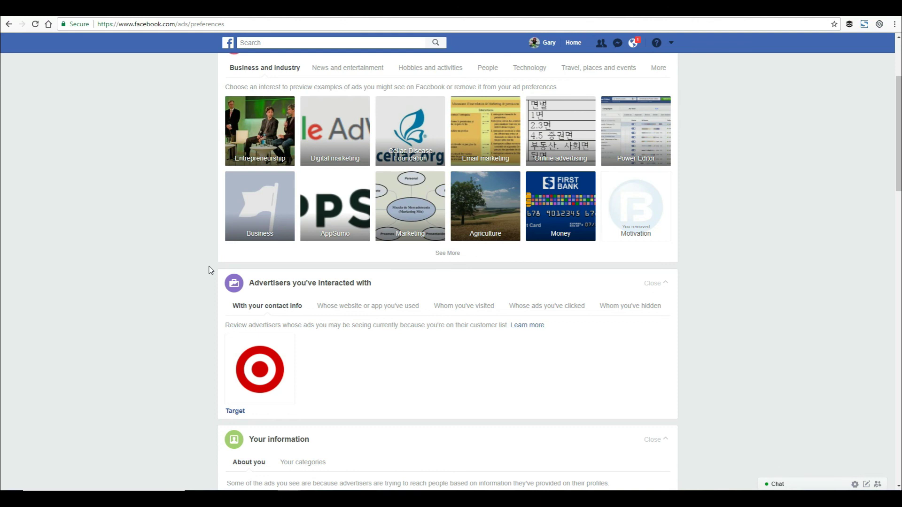
scroll(206, 270, up, 3)
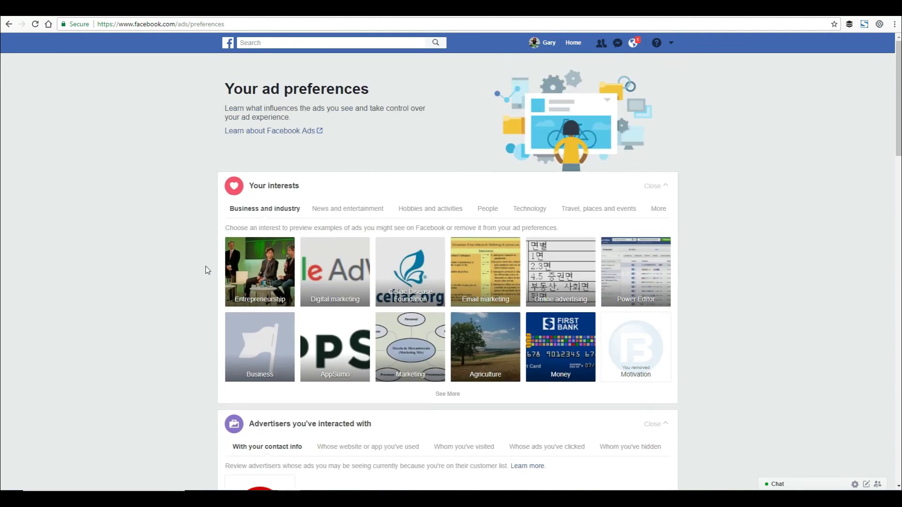